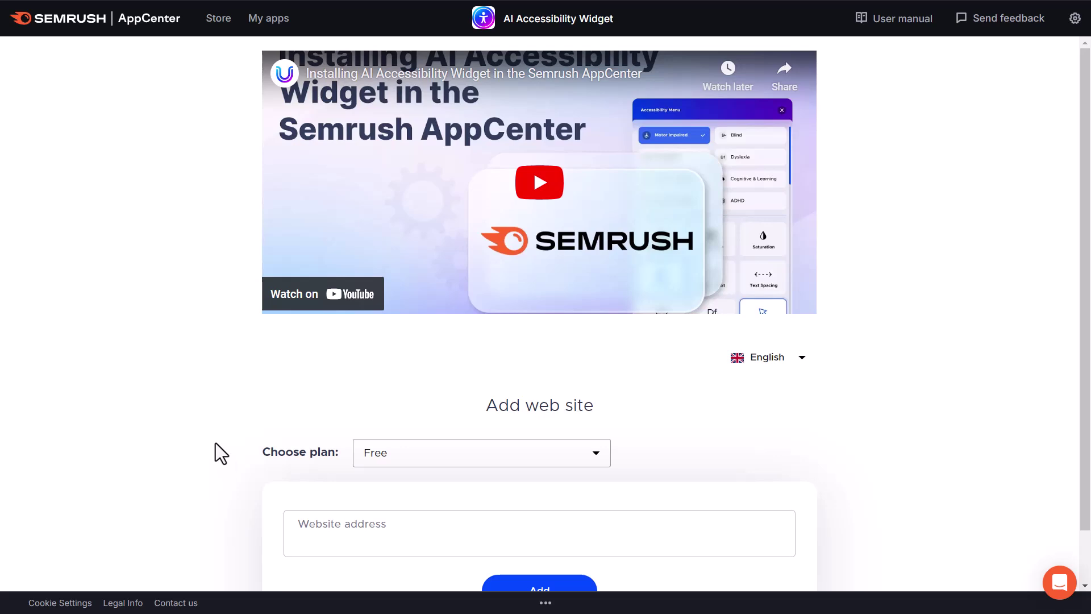
- Keep the Free plan and add portableentrepreneur.com as the website for the widget app
{"action": "left_click", "coordinate": [391, 456]}
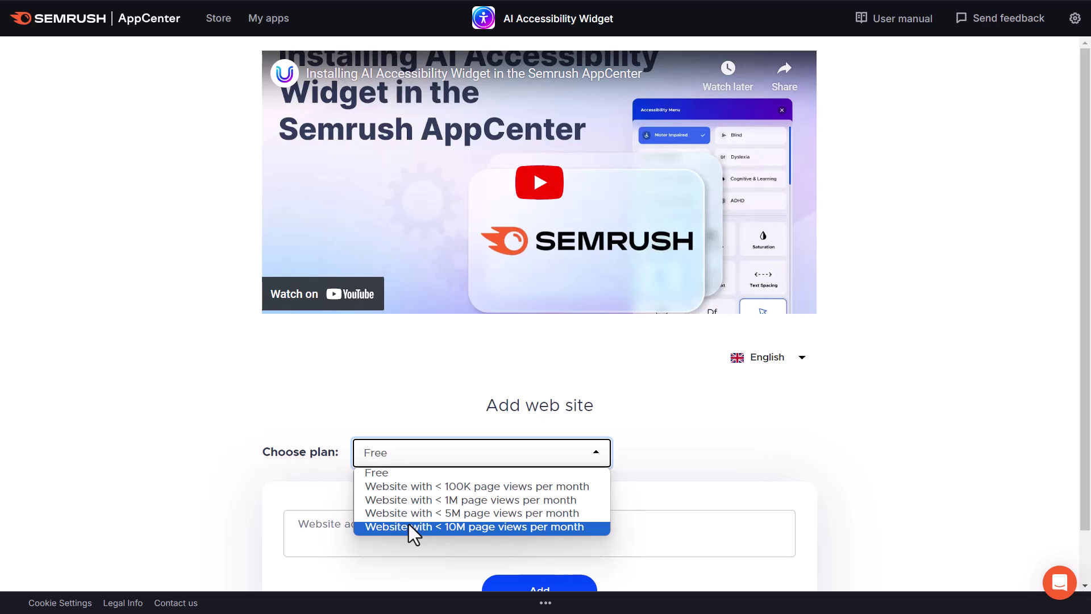
{"action": "left_click", "coordinate": [434, 470]}
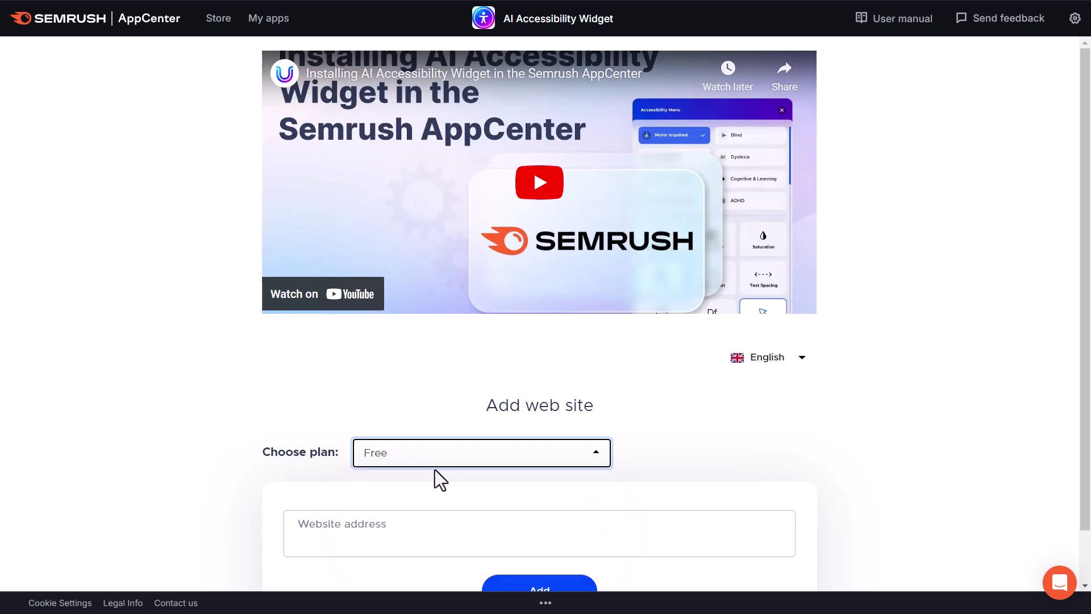
{"action": "left_click", "coordinate": [389, 532]}
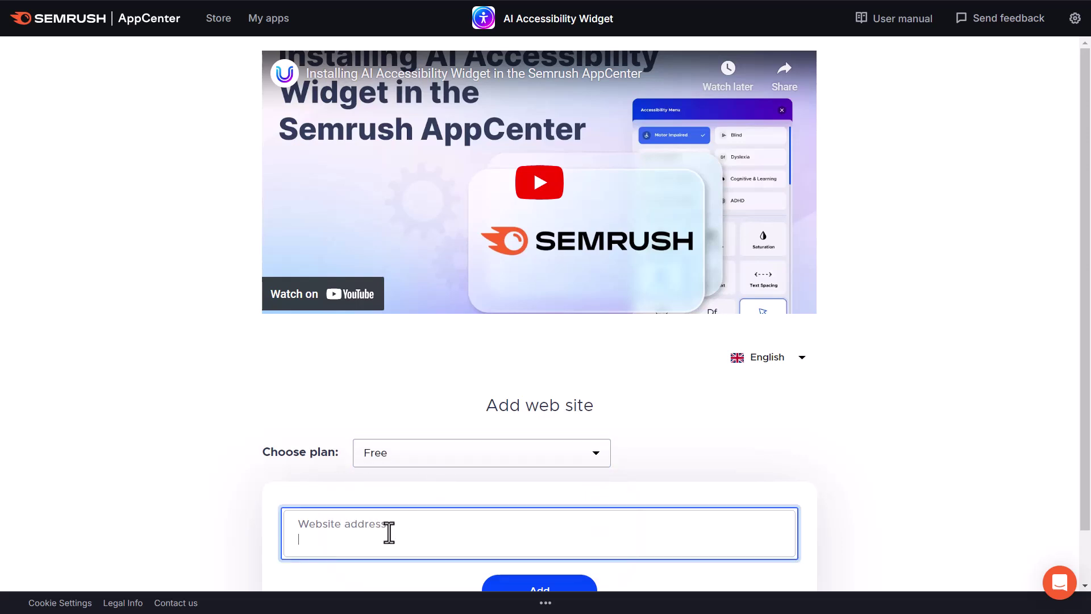
{"action": "type", "text": "https://www.portableentrepreneur.com"}
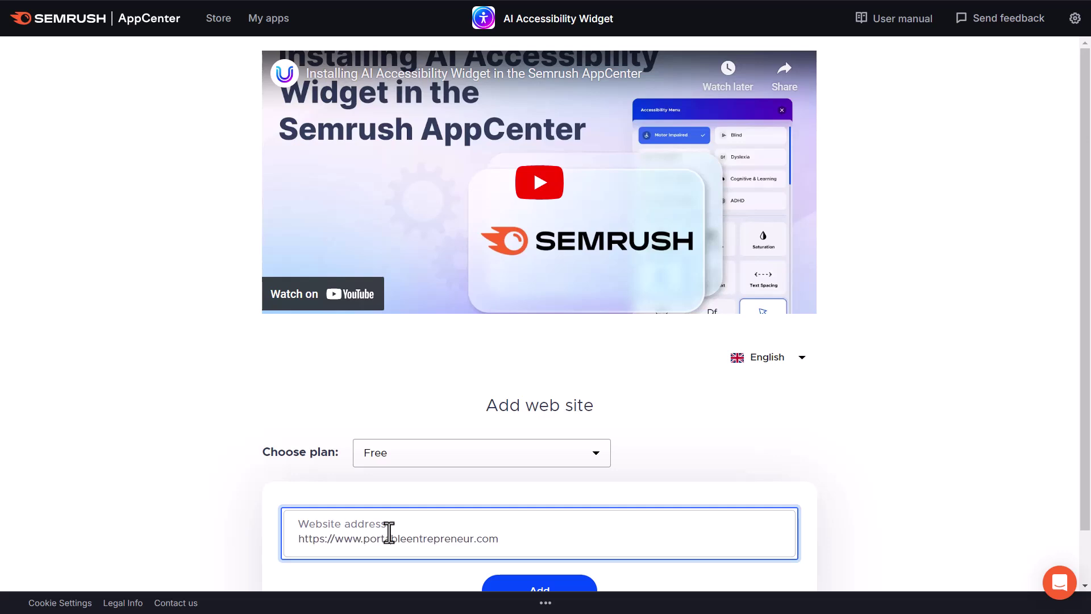
{"action": "left_click", "coordinate": [272, 531]}
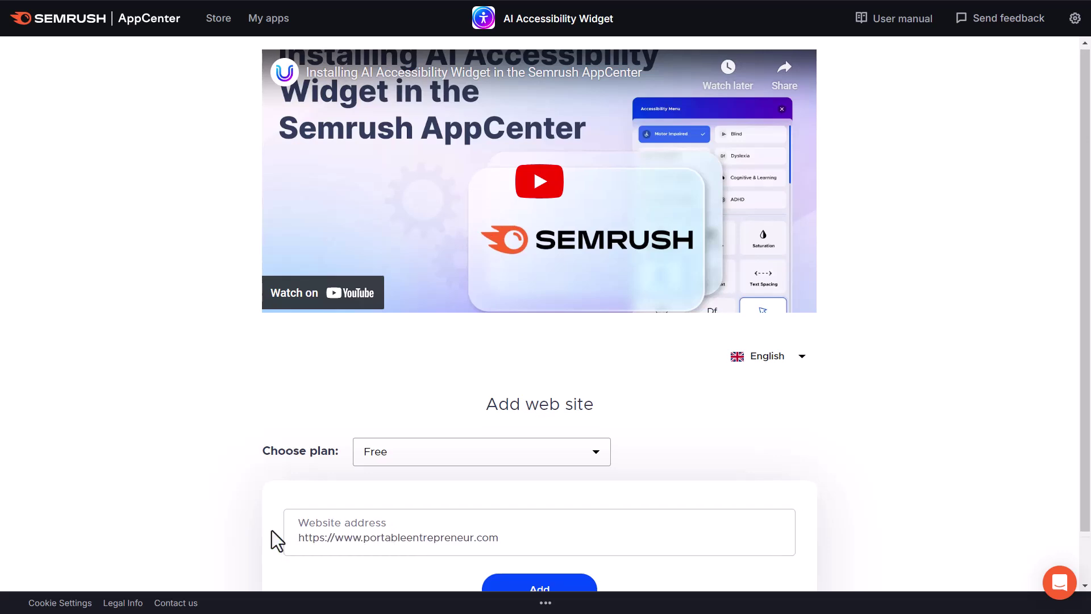
{"action": "scroll", "coordinate": [272, 531], "scroll_direction": "down", "scroll_amount": 1}
- Add the website, then copy the accessibility widget's embed script to the clipboard
{"action": "left_click", "coordinate": [557, 539]}
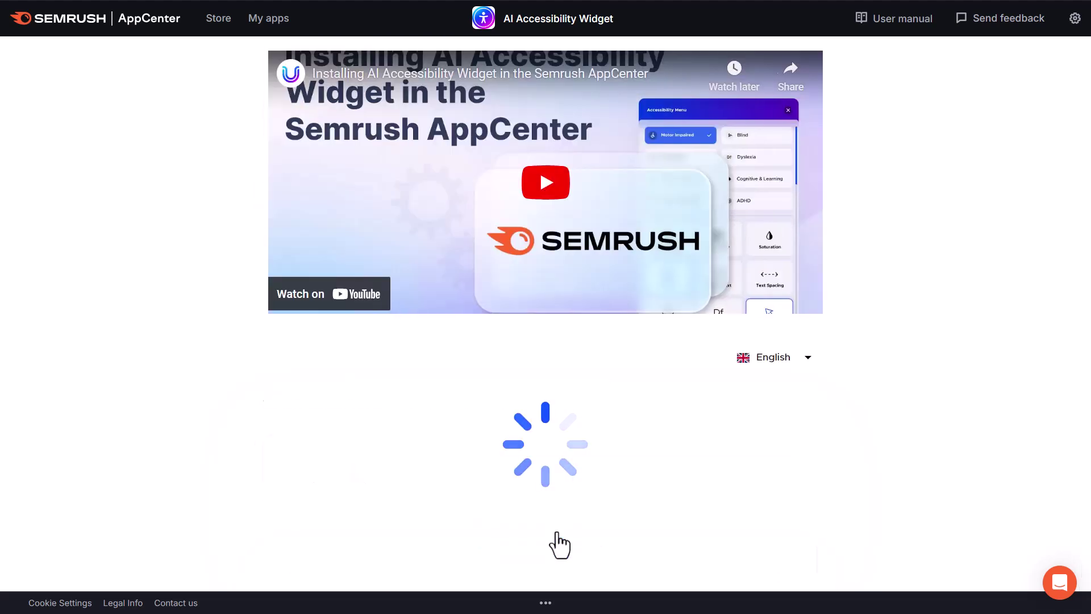
{"action": "scroll", "coordinate": [555, 569], "scroll_direction": "down", "scroll_amount": 5}
{"action": "left_click_drag", "start_coordinate": [1084, 251], "coordinate": [1073, 302]}
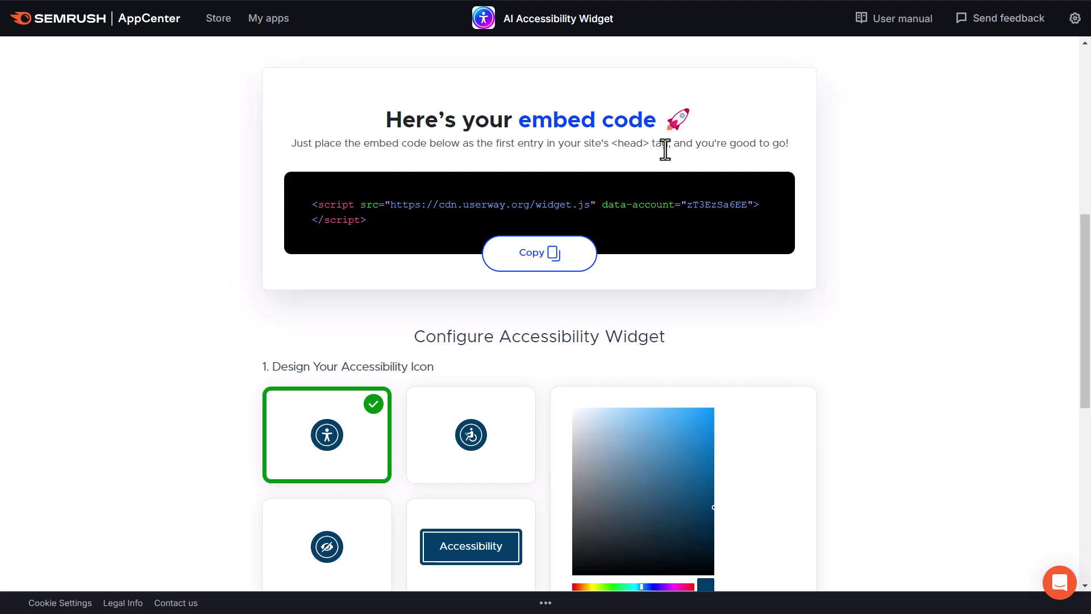
{"action": "left_click", "coordinate": [539, 256]}
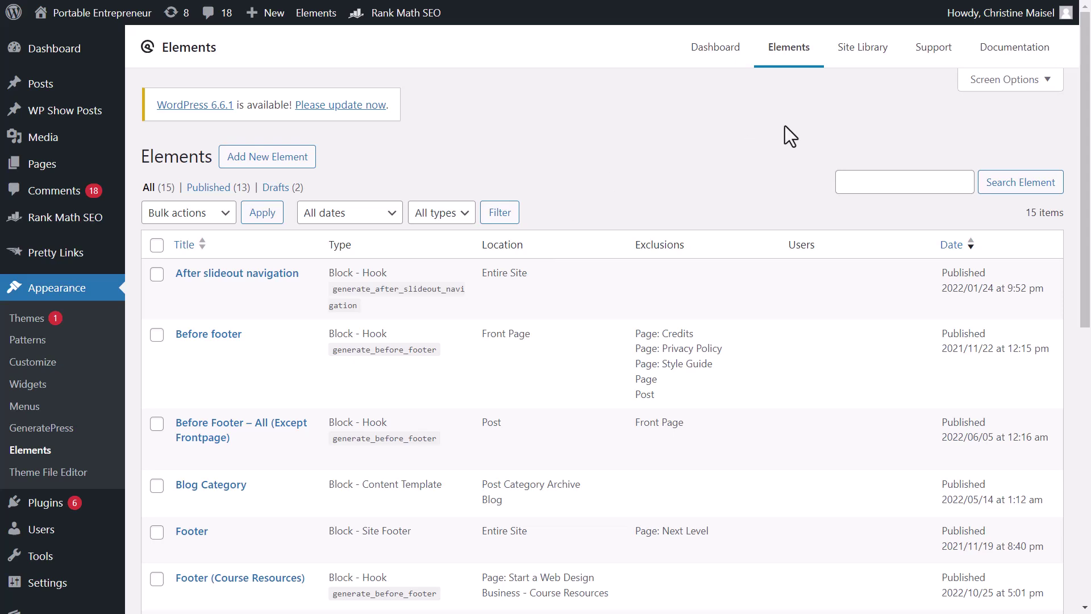
- Create a new GeneratePress element of type Hook
{"action": "left_click_drag", "start_coordinate": [1090, 149], "coordinate": [1090, 200]}
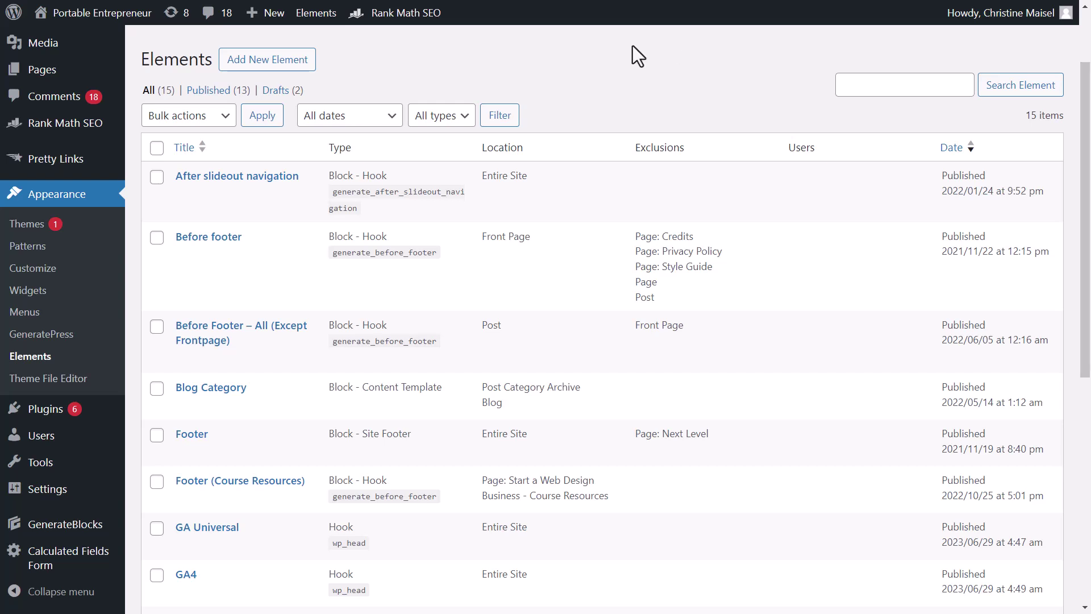
{"action": "left_click", "coordinate": [275, 66]}
{"action": "left_click", "coordinate": [417, 337]}
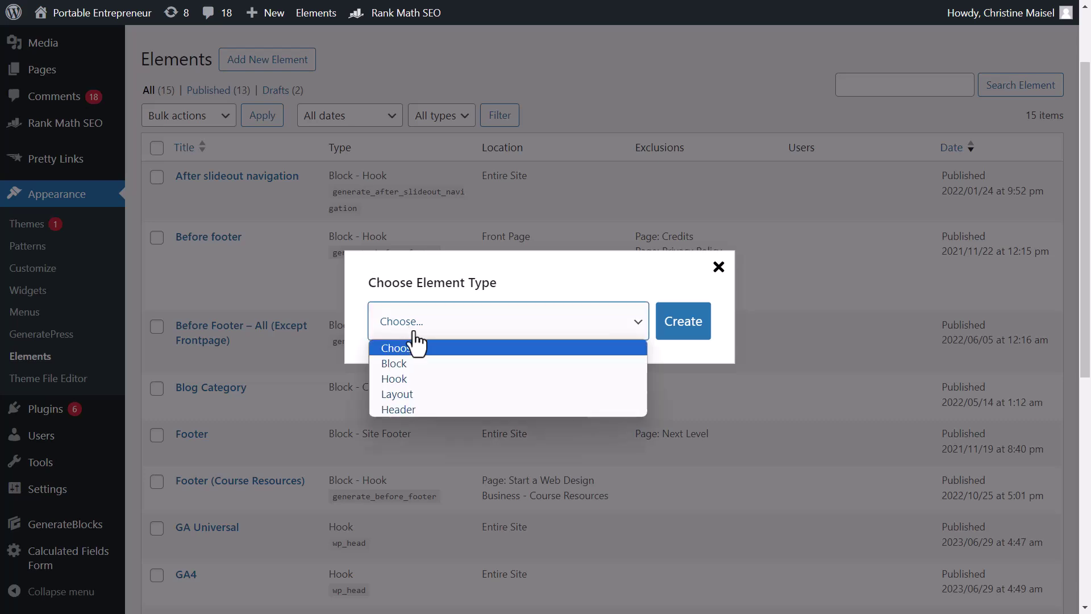
{"action": "left_click", "coordinate": [407, 376]}
{"action": "left_click", "coordinate": [690, 333]}
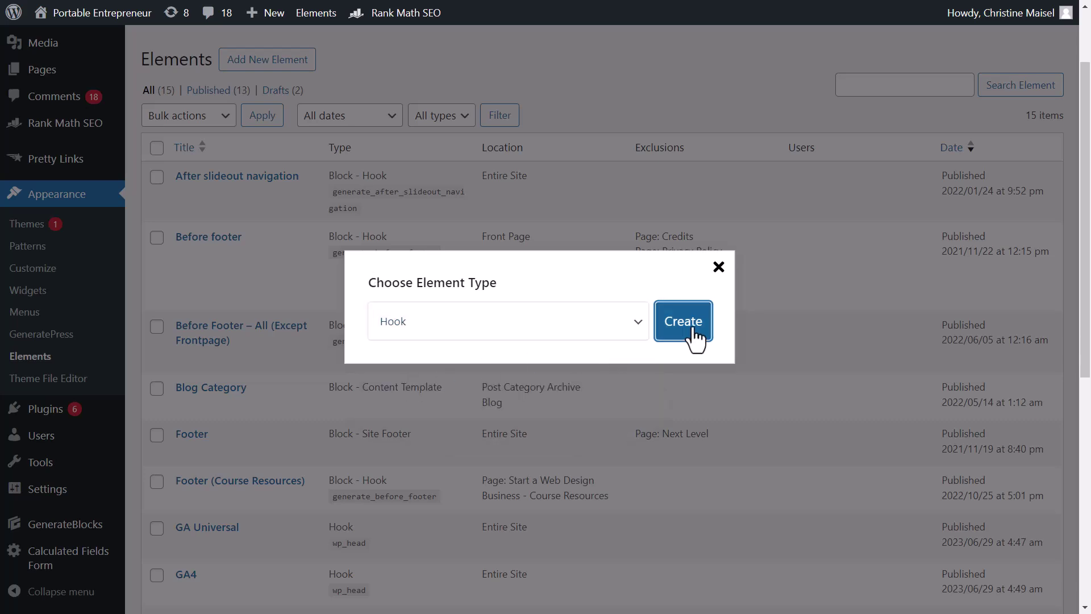
- Title the hook 'Semrush Accessibility Widget' and paste the embed script into its wp_head code
{"action": "type", "text": "Semrush Accessib"}
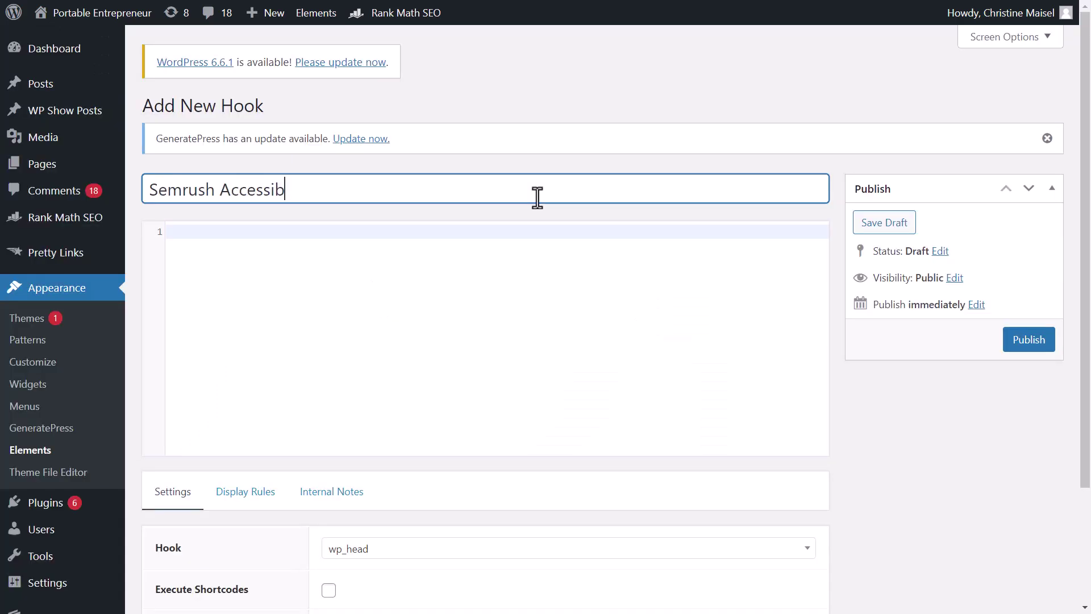
{"action": "type", "text": "ility Widget"}
{"action": "left_click", "coordinate": [501, 253]}
{"action": "key", "text": "ctrl+v"}
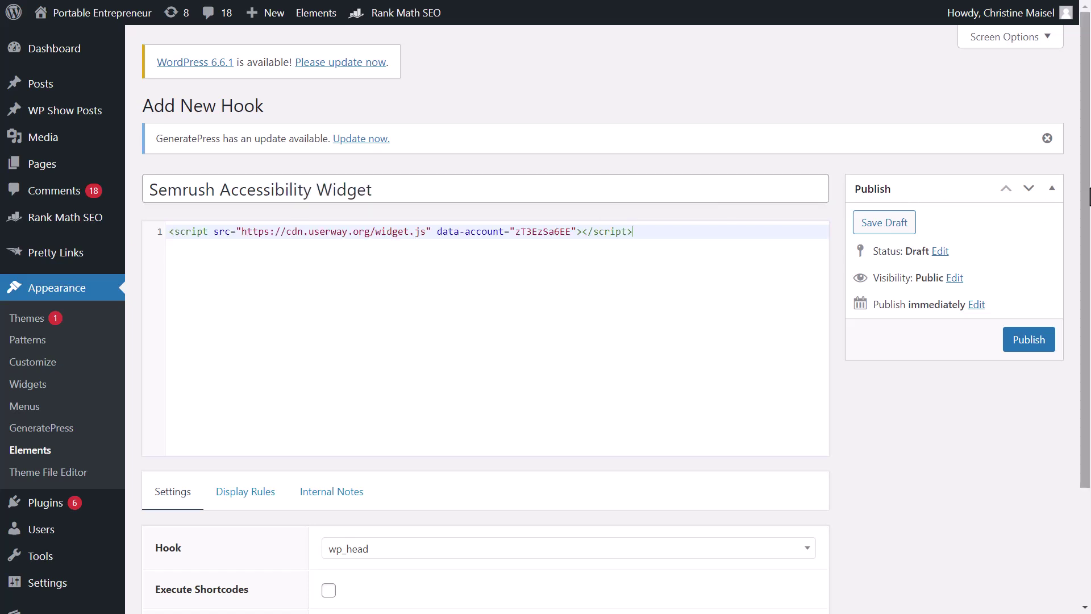
{"action": "scroll", "coordinate": [1089, 220], "scroll_direction": "down", "scroll_amount": 2}
{"action": "left_click_drag", "start_coordinate": [1090, 220], "coordinate": [1089, 284]}
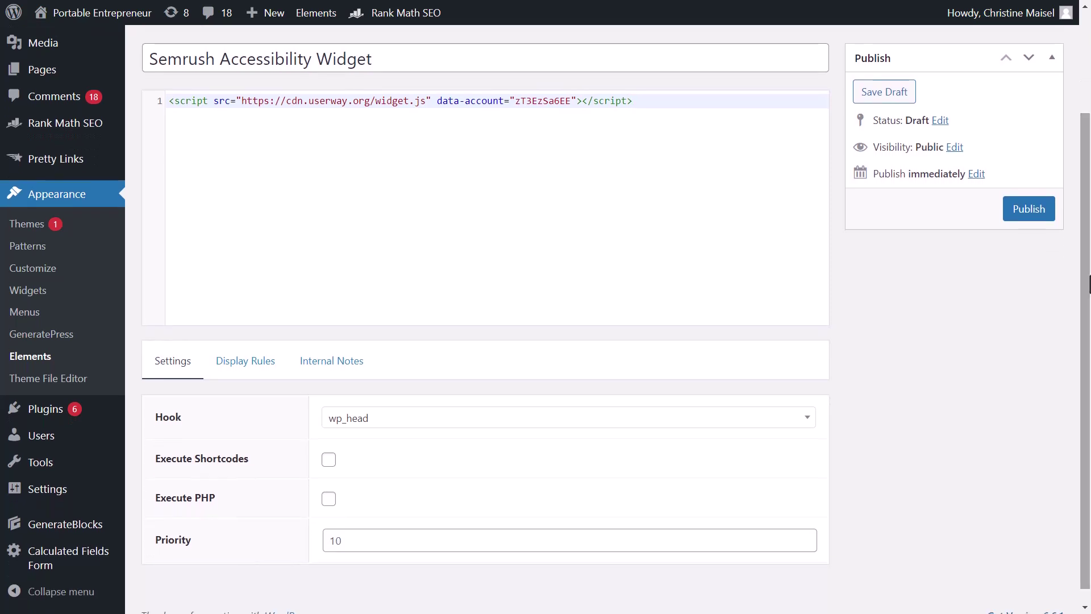
{"action": "left_click_drag", "start_coordinate": [1089, 283], "coordinate": [1087, 351]}
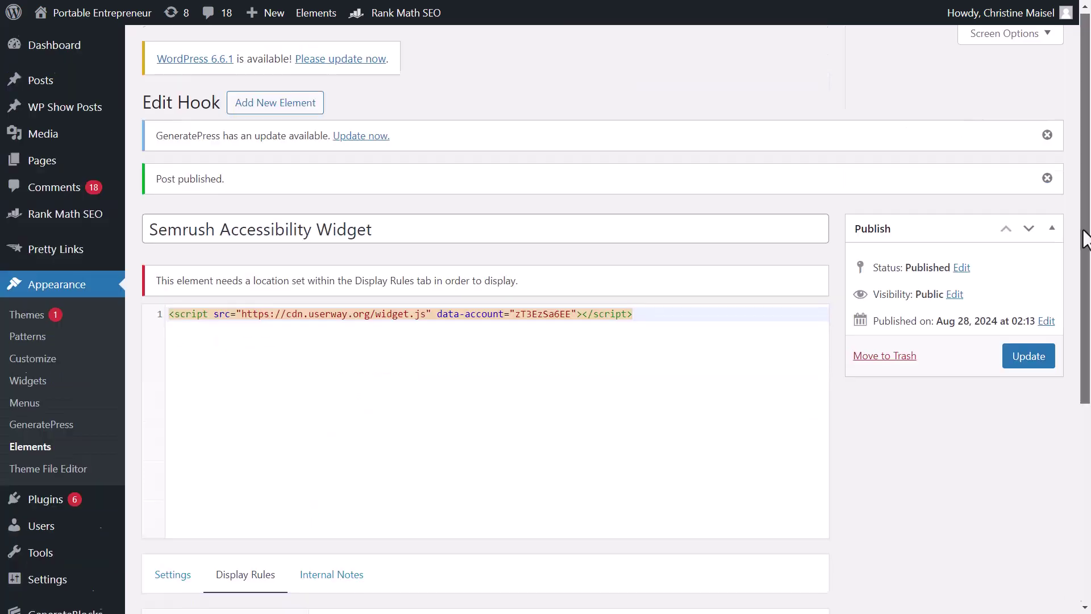
{"action": "left_click_drag", "start_coordinate": [1082, 236], "coordinate": [1072, 419]}
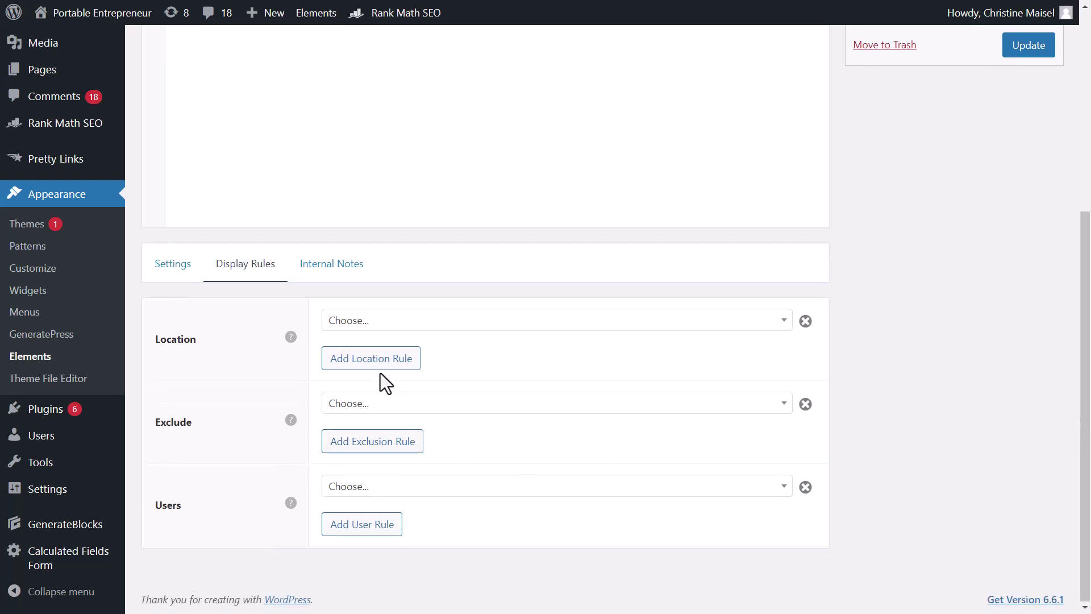
- Set the hook's display location to Entire Site and update it
{"action": "left_click", "coordinate": [394, 325]}
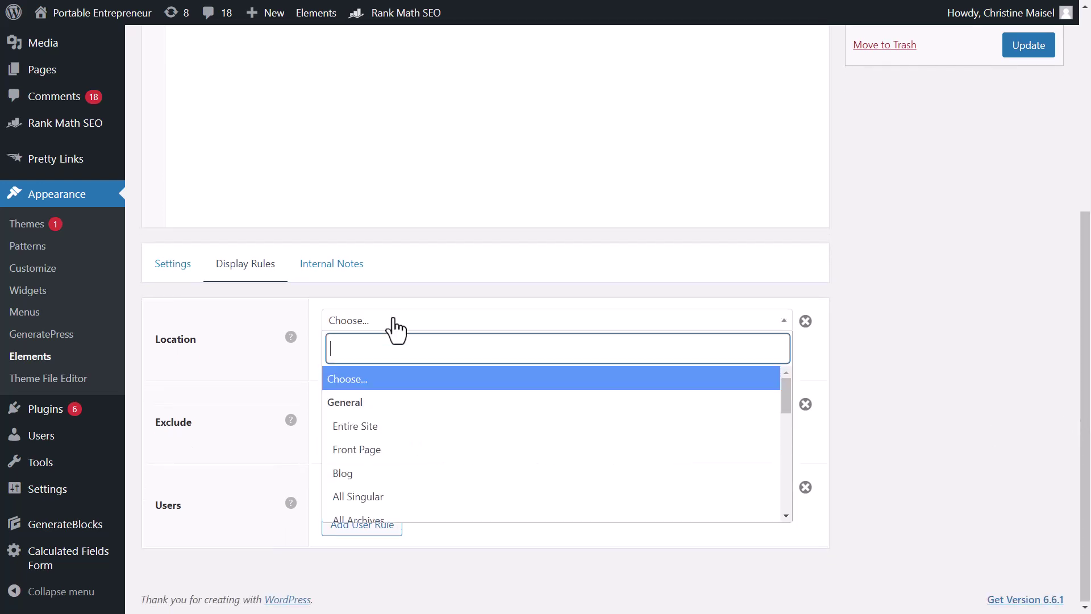
{"action": "left_click", "coordinate": [362, 443]}
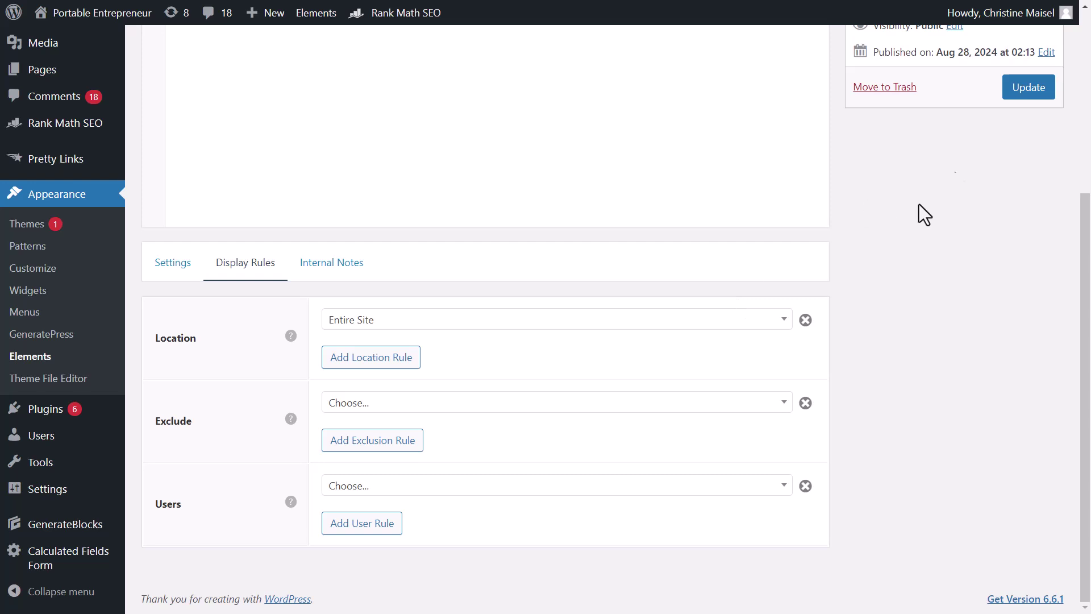
{"action": "left_click", "coordinate": [1028, 92]}
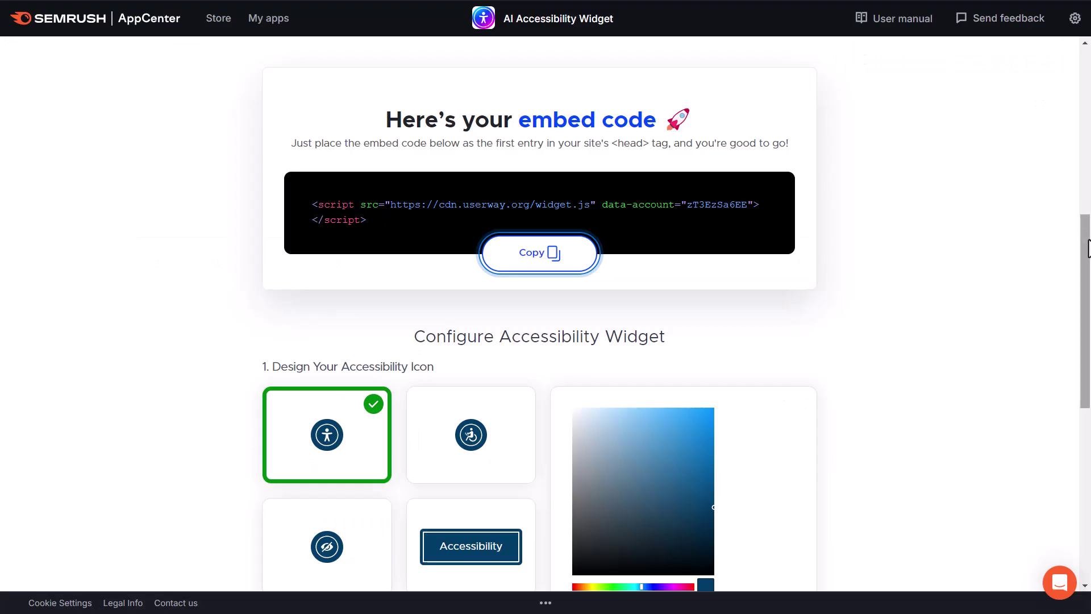
- Change the widget icon colour from blue to green (#0c6800), leaving Large icon off
{"action": "left_click_drag", "start_coordinate": [1087, 256], "coordinate": [1084, 343]}
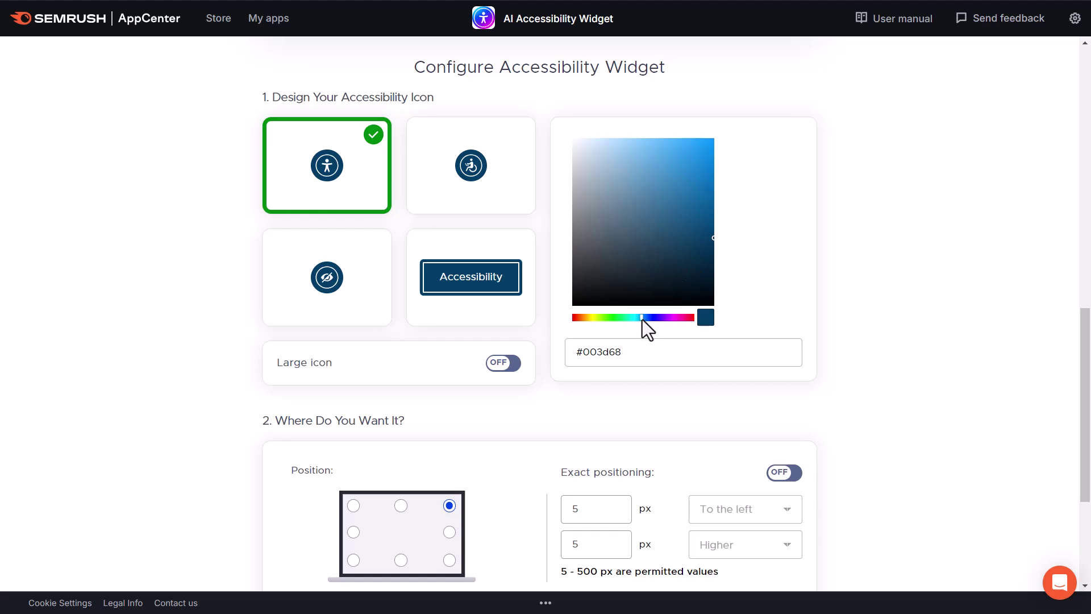
{"action": "left_click_drag", "start_coordinate": [643, 319], "coordinate": [612, 322]}
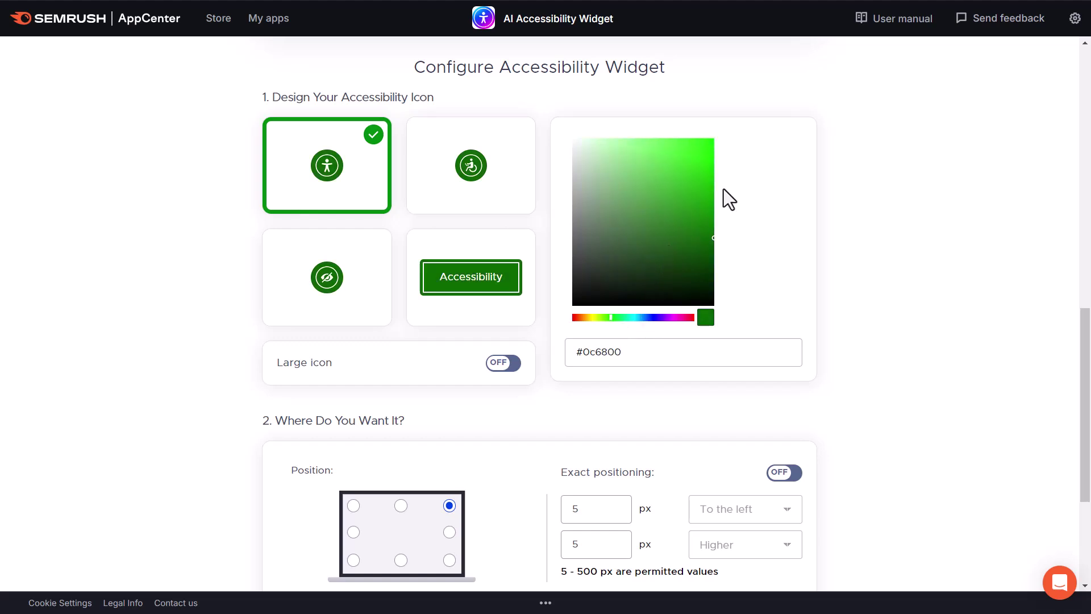
{"action": "left_click", "coordinate": [516, 366]}
{"action": "left_click", "coordinate": [517, 366]}
{"action": "scroll", "coordinate": [1086, 335], "scroll_direction": "down", "scroll_amount": 4}
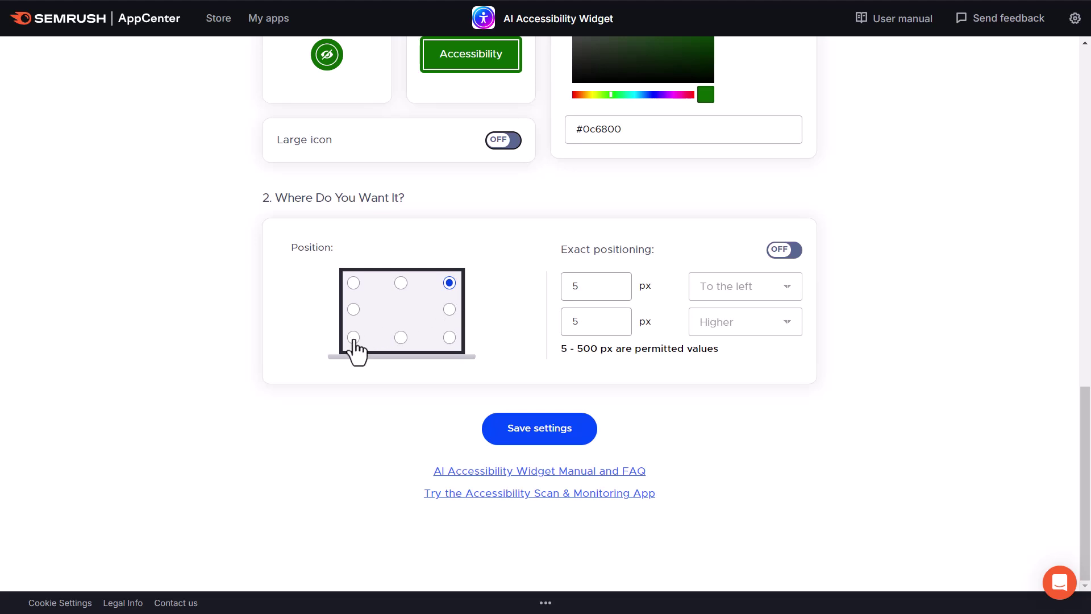
- Place the widget in the bottom-right position and save the widget settings
{"action": "left_click", "coordinate": [450, 344]}
{"action": "left_click", "coordinate": [521, 437]}
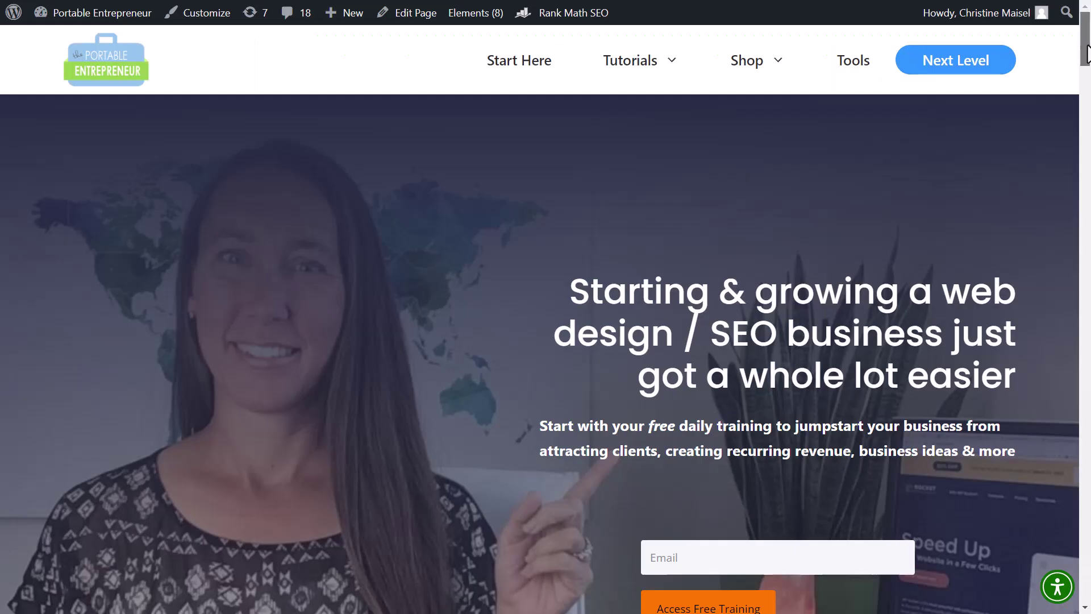
{"action": "scroll", "coordinate": [1087, 63], "scroll_direction": "down", "scroll_amount": 2}
{"action": "scroll", "coordinate": [1087, 62], "scroll_direction": "down", "scroll_amount": 5}
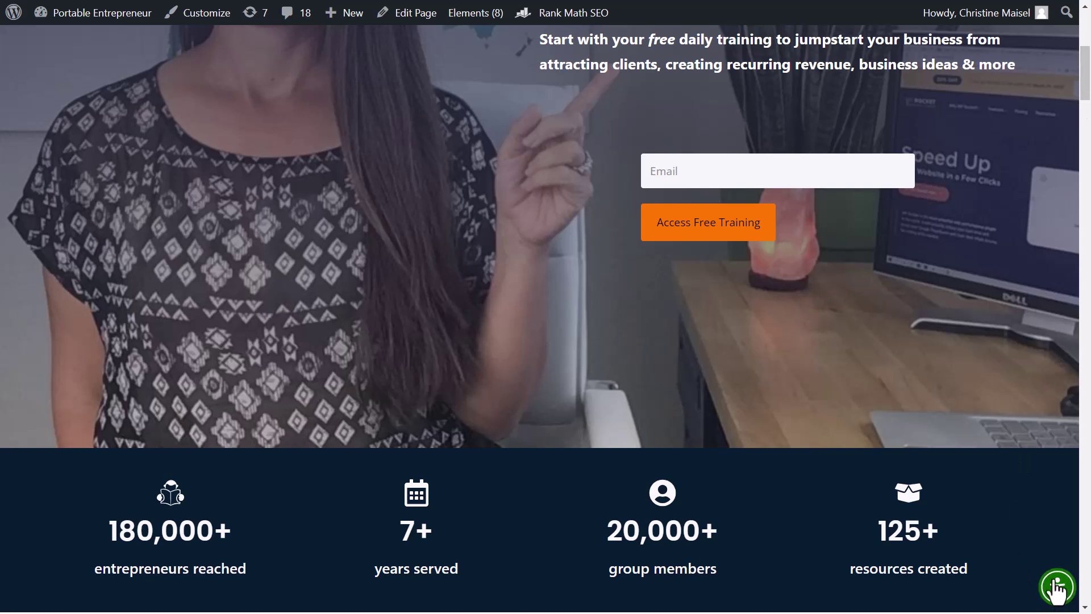
- Open the live site's green accessibility menu and turn on Dyslexia Friendly mode
{"action": "left_click", "coordinate": [1057, 588]}
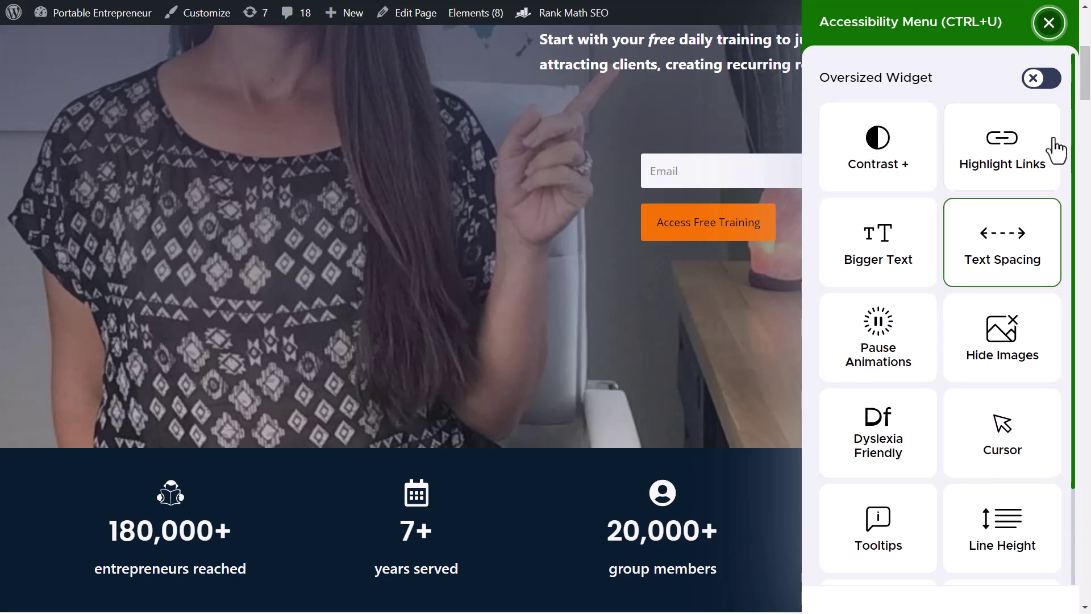
{"action": "scroll", "coordinate": [1077, 159], "scroll_direction": "up", "scroll_amount": 5}
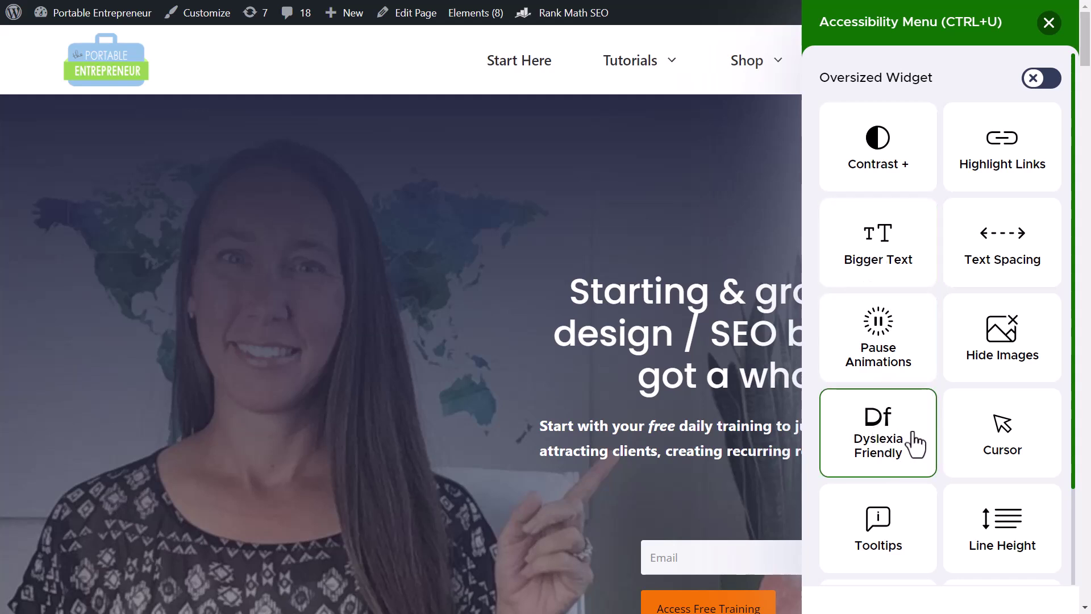
{"action": "left_click", "coordinate": [878, 420]}
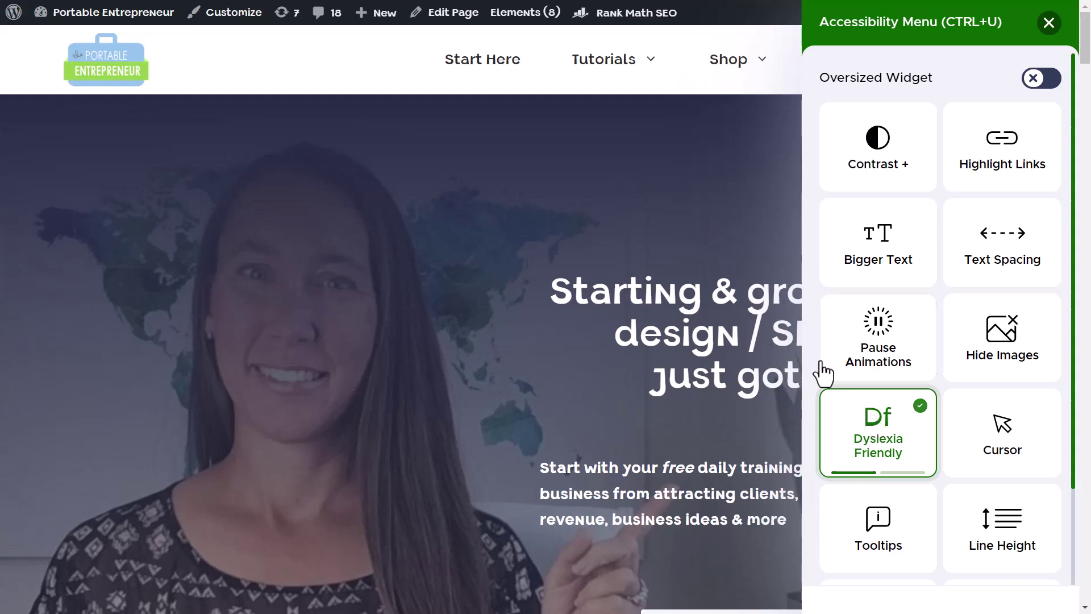